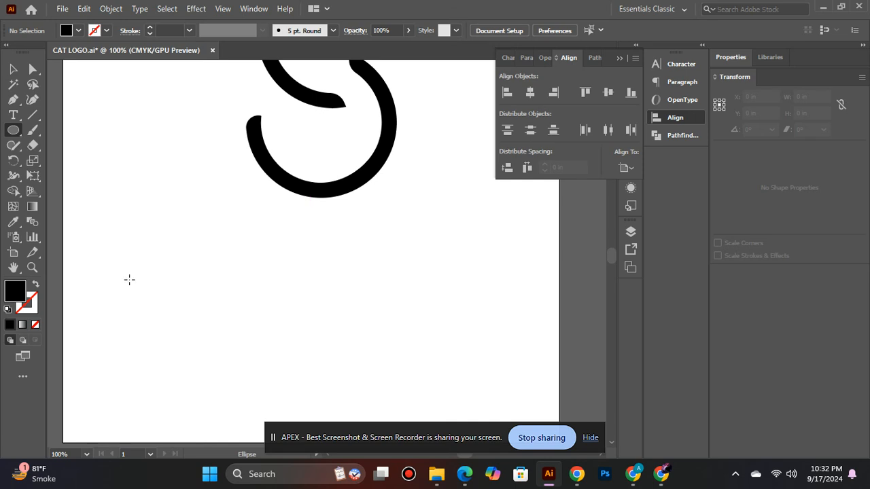
Draw a circle about 2.56 in across below the existing curves and swap its black fill to the stroke
mouse_move(320, 284)
mouse_down()
mouse_move(331, 323)
mouse_move(363, 349)
mouse_up()
click(363, 349)
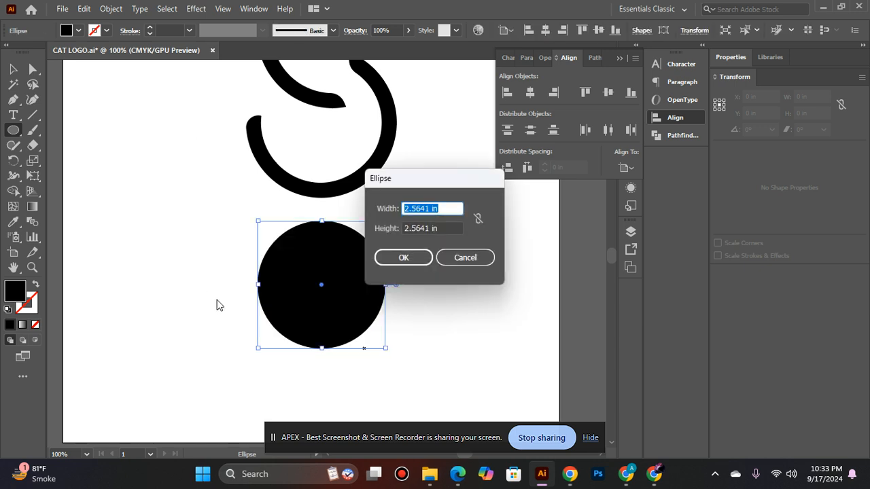
click(469, 265)
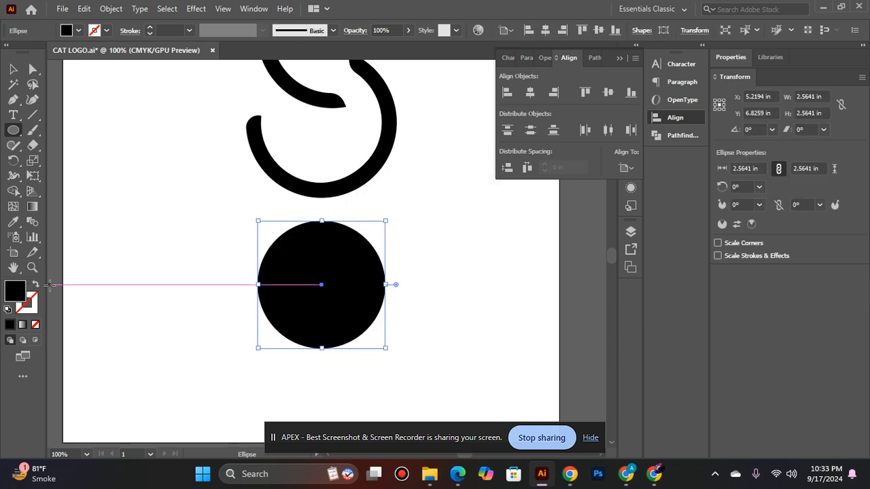
click(35, 286)
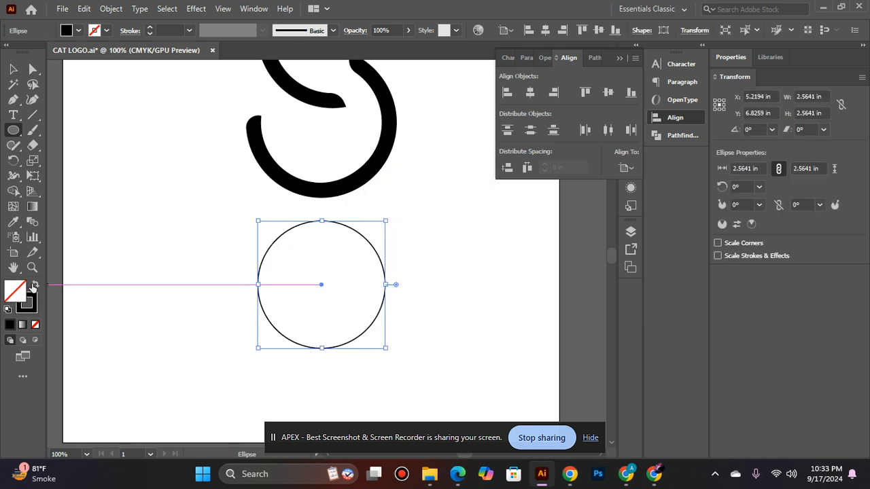
Increase the circle's stroke weight to 24 pt
click(150, 28)
click(149, 28)
click(150, 28)
click(149, 29)
click(150, 29)
click(150, 29)
click(149, 29)
click(150, 28)
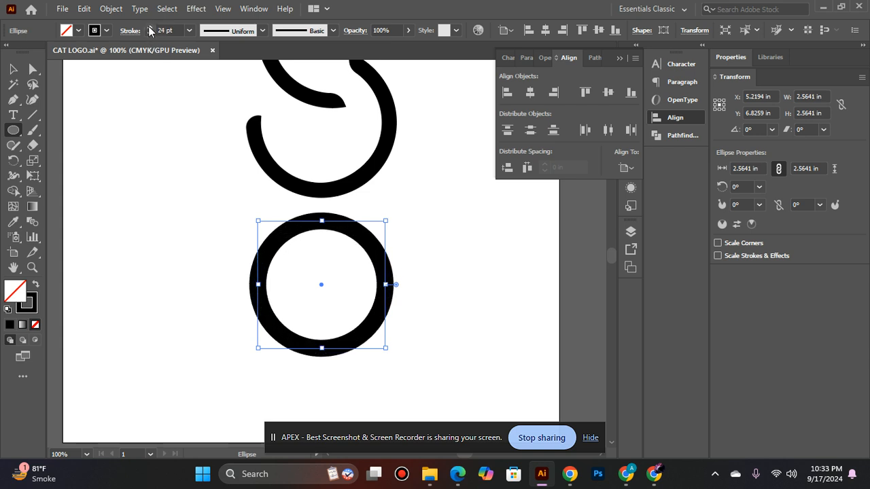
Expand the circle's fill and stroke into a filled ring shape and deselect it
click(110, 9)
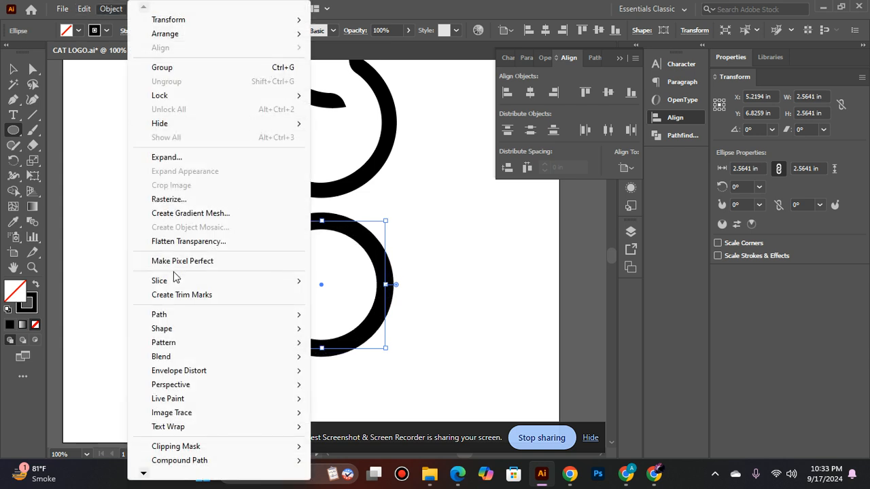
mouse_move(172, 315)
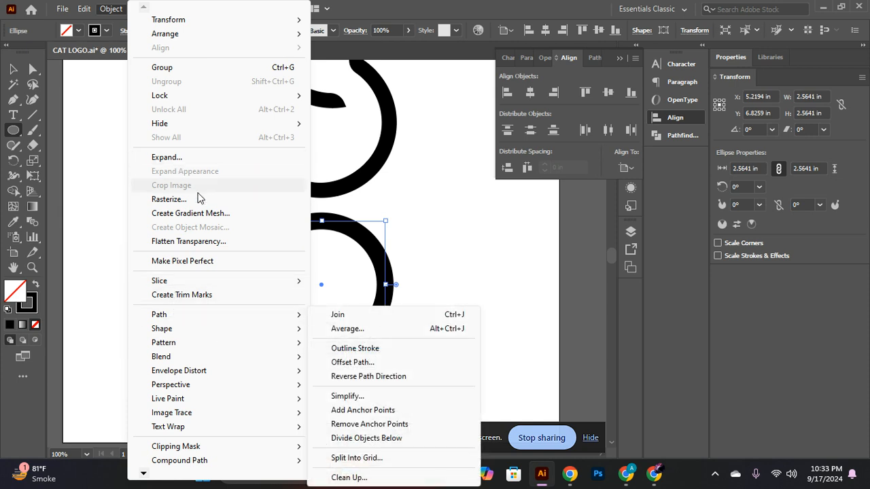
click(167, 157)
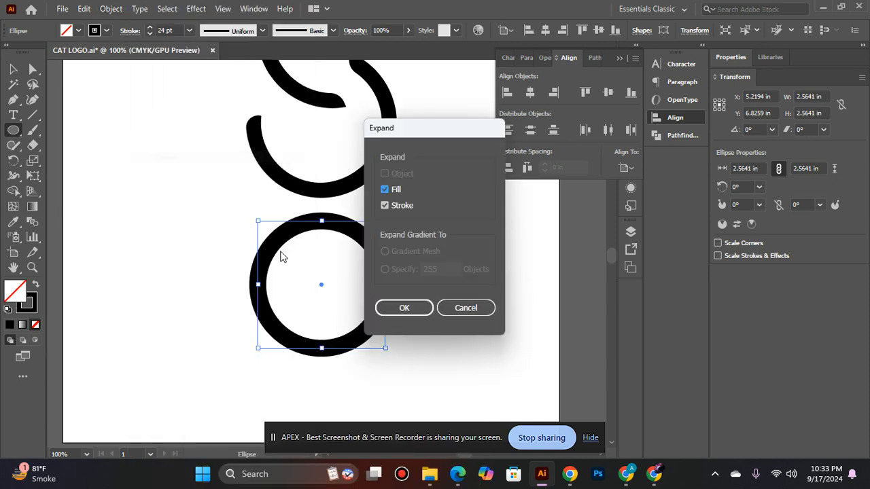
click(401, 307)
scroll(401, 299, up, 2)
key(v)
click(514, 277)
Duplicate the ring and place the copy diagonally down to the right so the two rings overlap
scroll(513, 275, up, 1)
ctrl+alt+click(352, 295)
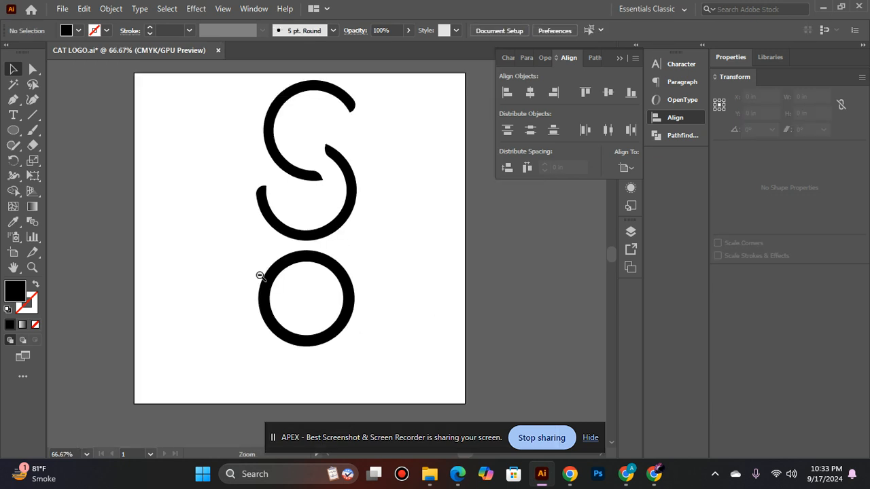
ctrl+alt+click(261, 275)
ctrl+click(357, 314)
ctrl+click(362, 253)
drag(379, 258, 446, 326)
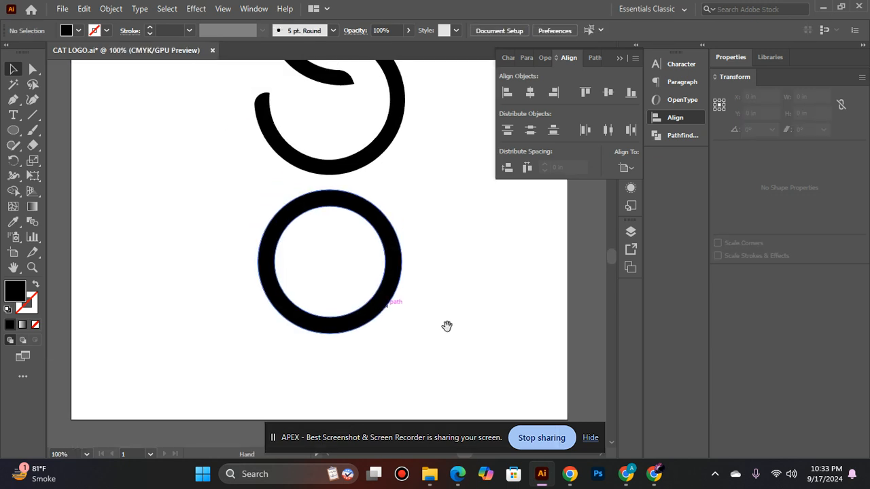
click(393, 255)
click(445, 253)
drag(398, 265, 476, 307)
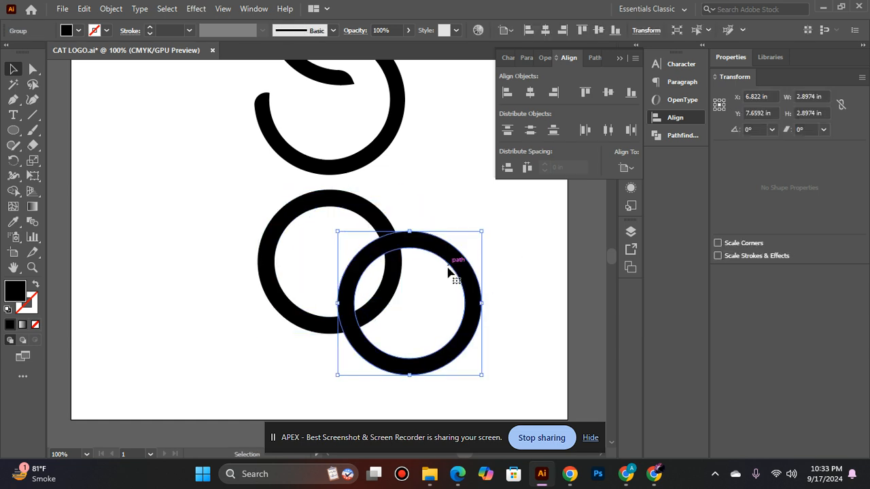
drag(463, 267, 458, 280)
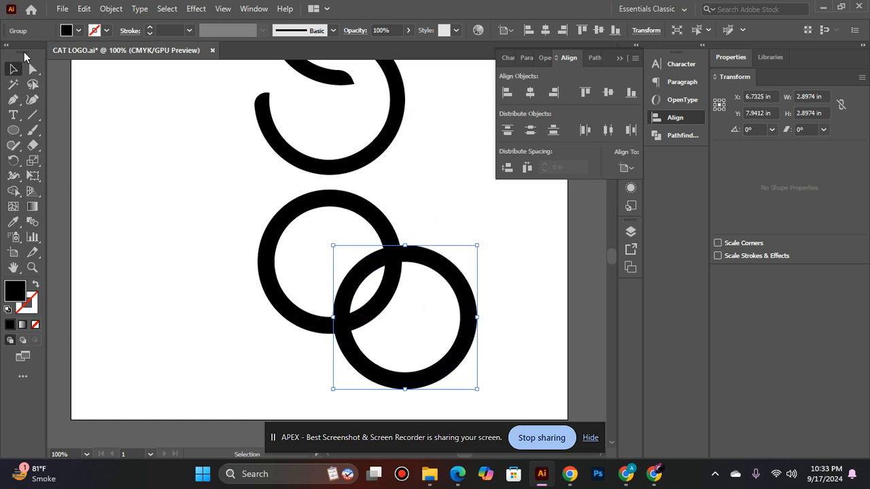
right_click(345, 298)
click(216, 341)
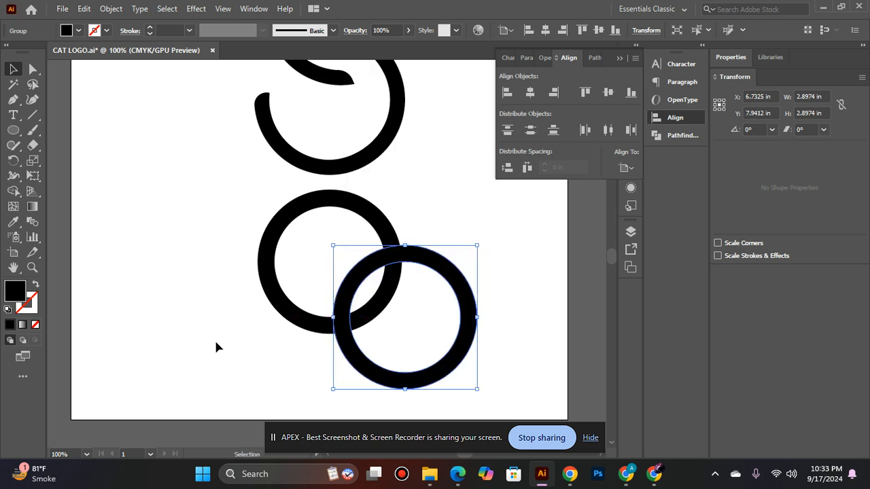
click(216, 347)
click(351, 293)
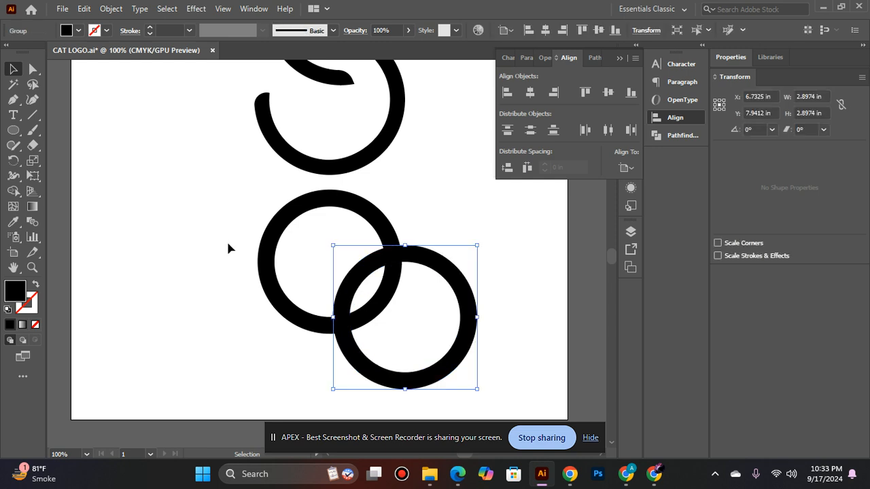
shift+click(267, 236)
key(ctrl+g)
click(133, 355)
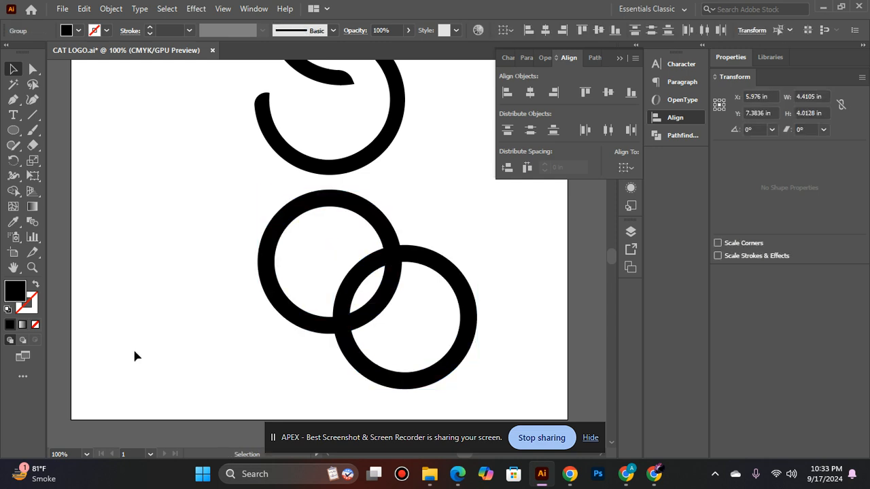
click(396, 374)
click(121, 11)
mouse_move(179, 316)
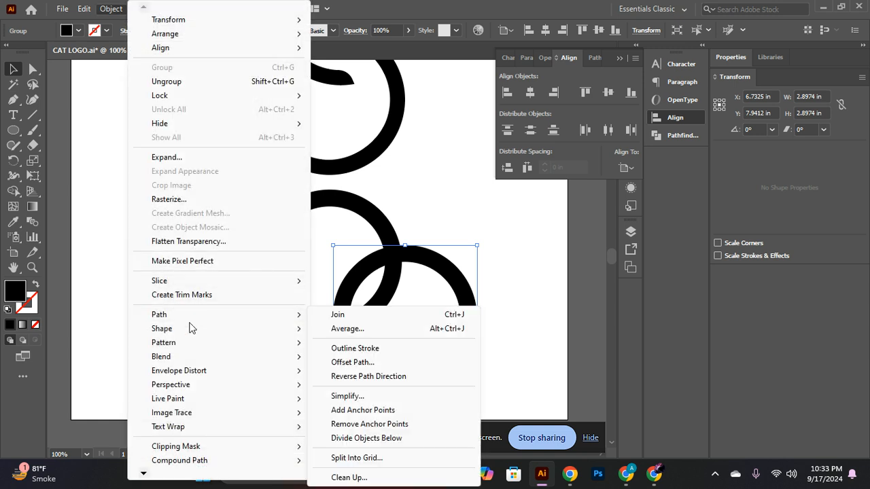
click(392, 364)
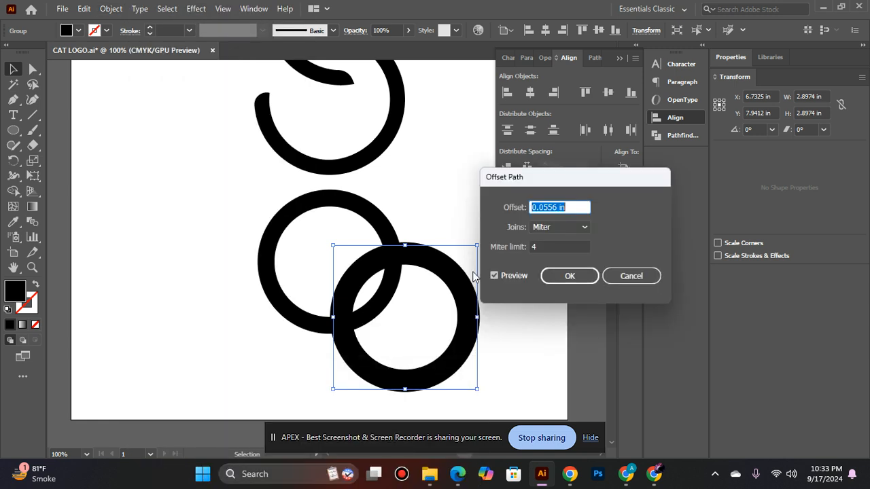
click(617, 276)
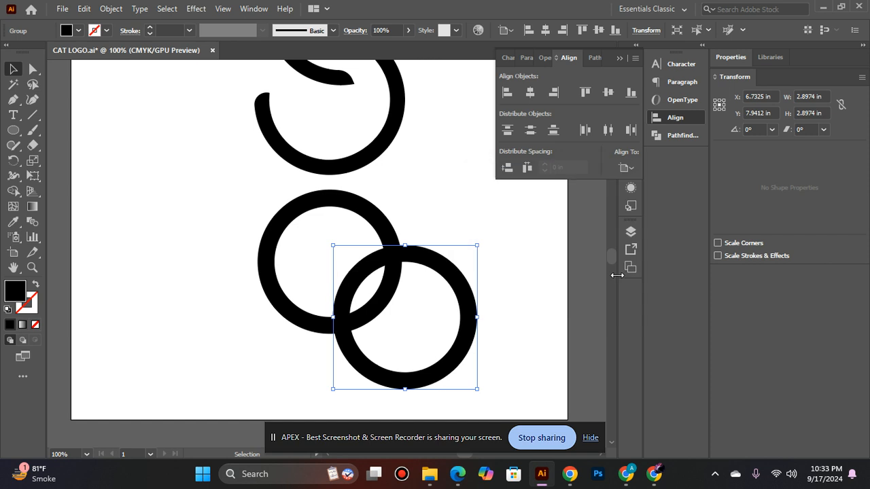
click(521, 344)
click(465, 273)
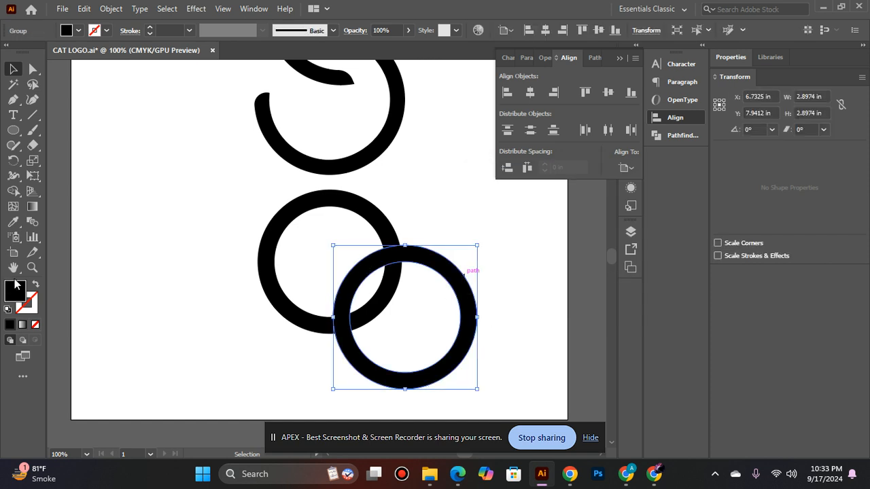
click(35, 284)
click(35, 284)
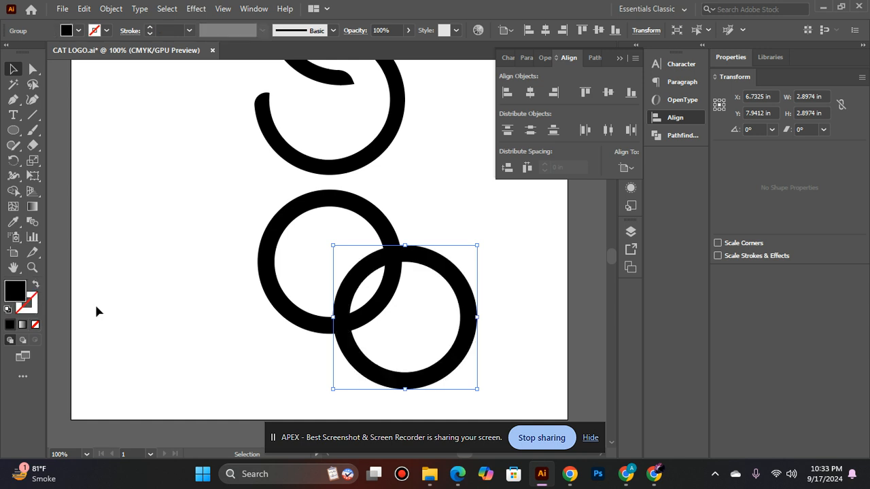
Select both rings and remove their crossing areas and the arc segments between them with the Shape Builder
shift+click(269, 261)
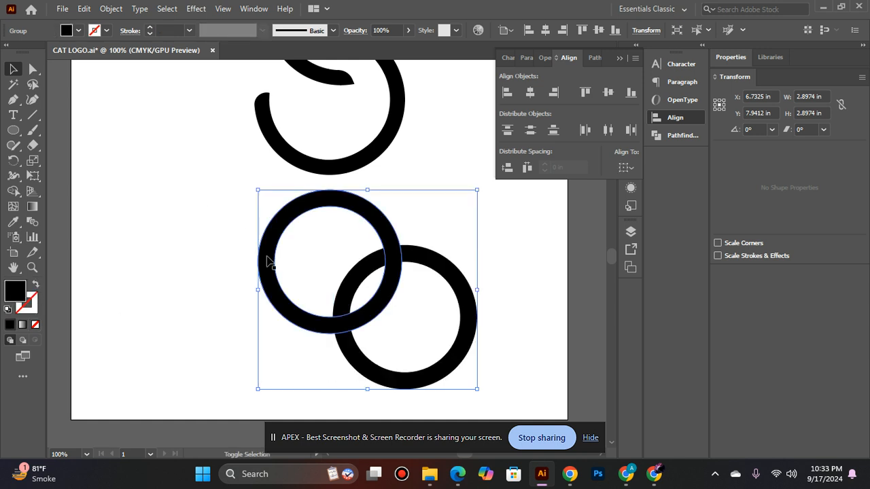
shift+click(367, 279)
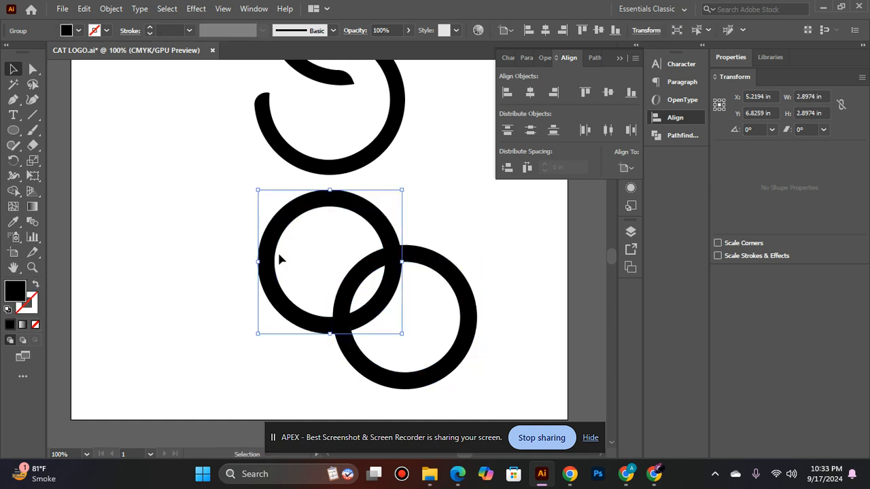
drag(225, 209, 405, 313)
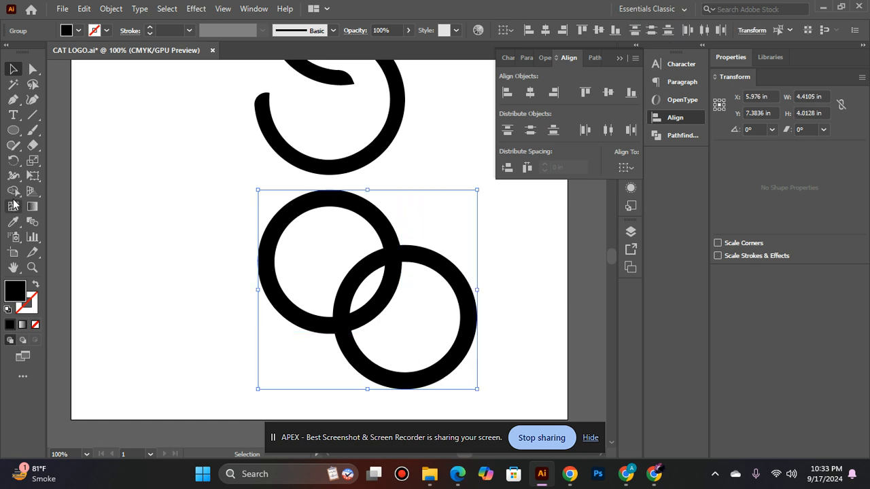
click(15, 191)
scroll(343, 304, up, 2)
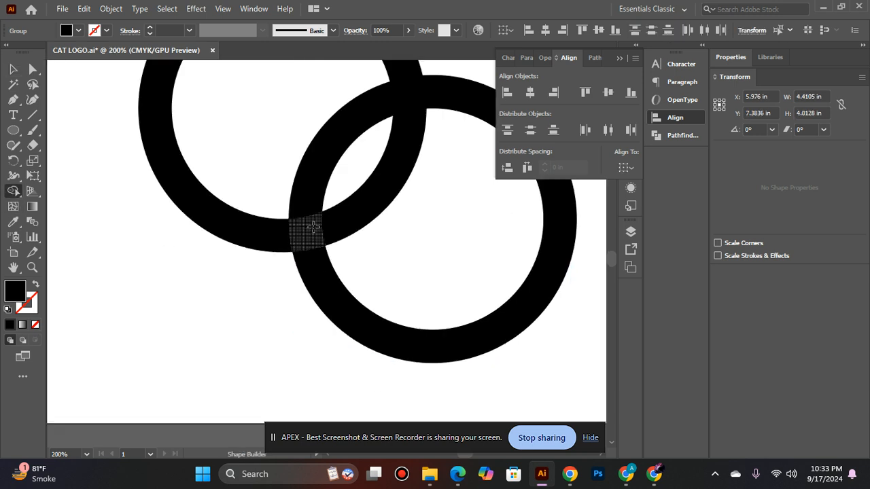
scroll(313, 226, up, 2)
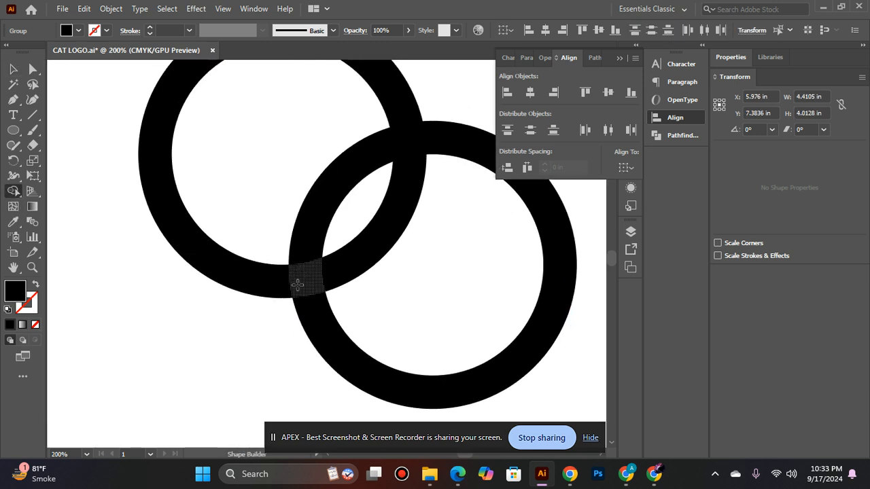
alt+click(304, 277)
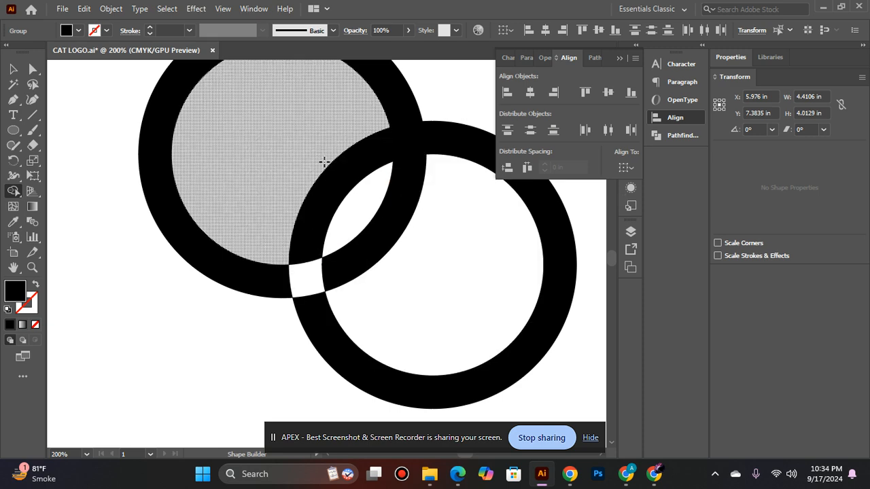
alt+click(358, 154)
alt+click(406, 137)
alt+click(395, 216)
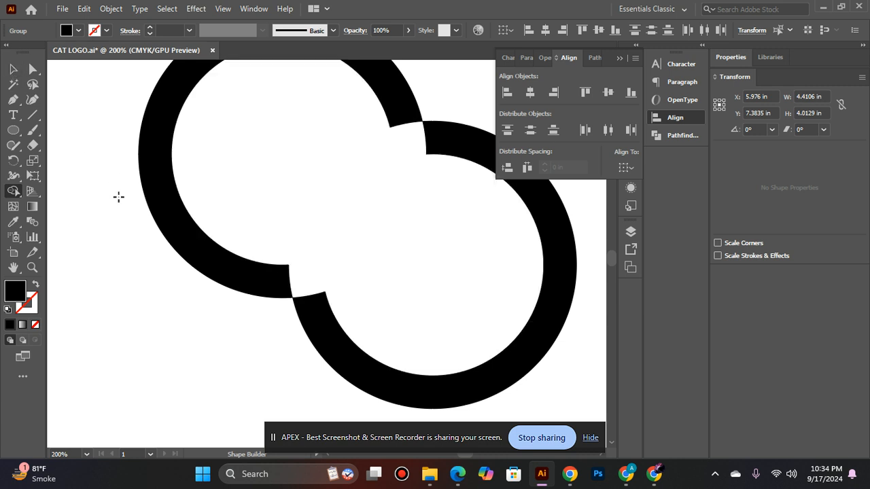
Separate the two open arcs, moving both to the left and leaving small gaps between their ends
scroll(291, 237, down, 2)
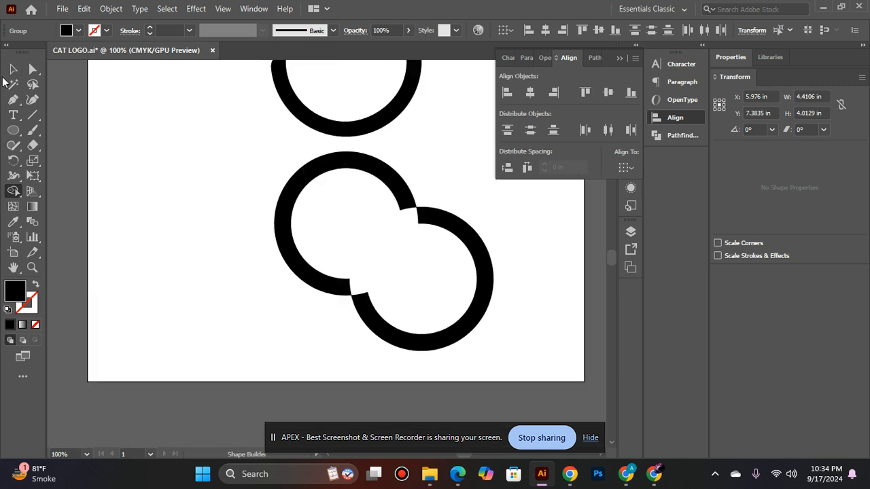
click(13, 69)
click(345, 268)
drag(324, 288, 247, 291)
drag(497, 274, 438, 261)
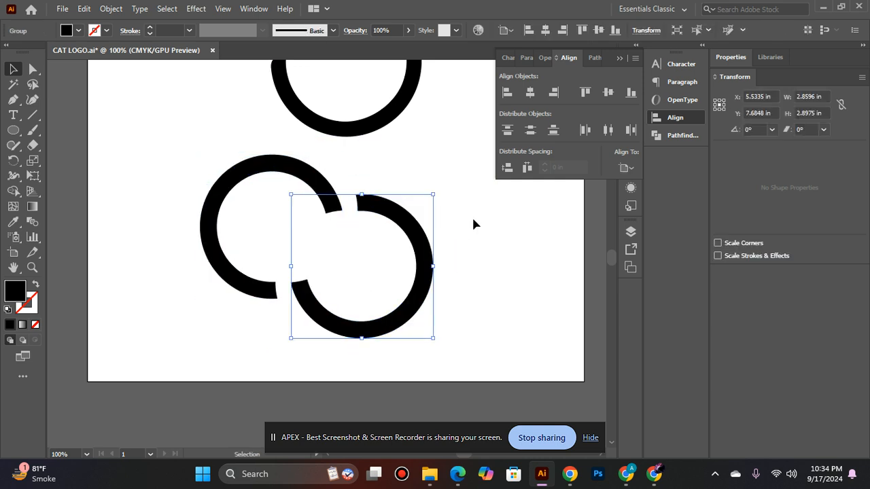
Scale down the original S-shaped curve slightly and move it to the right side of the artboard
click(473, 219)
ctrl+click(348, 276)
ctrl+alt+click(354, 261)
ctrl+alt+click(354, 261)
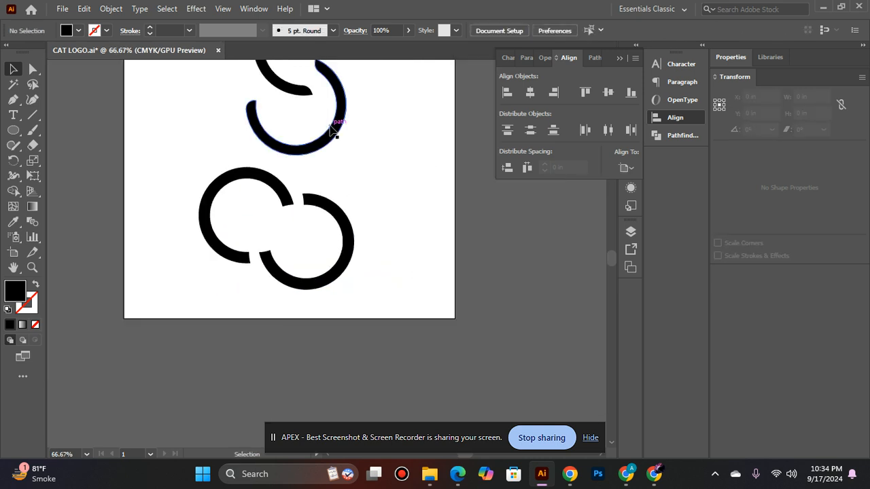
scroll(332, 132, up, 3)
click(337, 167)
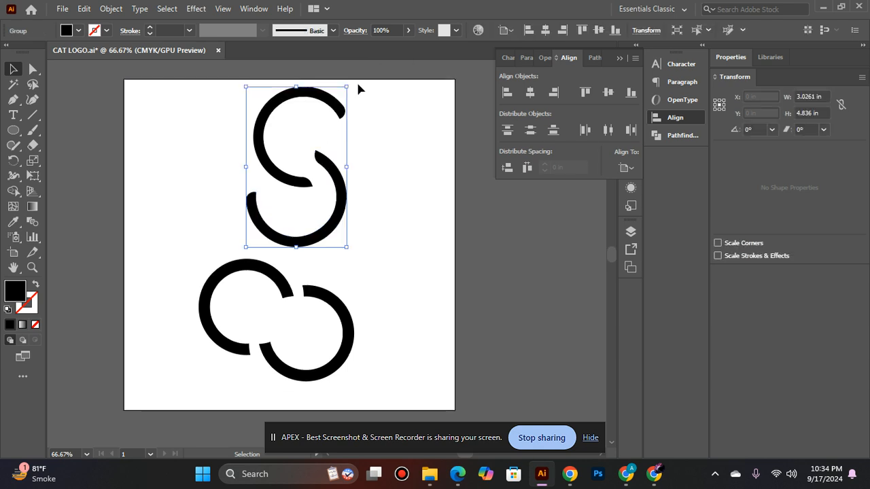
drag(346, 86, 334, 106)
drag(315, 161, 421, 142)
Move both new arcs to the upper part of the artboard beside the original curve, arranging them as an S
click(342, 241)
drag(340, 306, 340, 162)
drag(285, 285, 328, 166)
ctrl+click(316, 229)
click(311, 167)
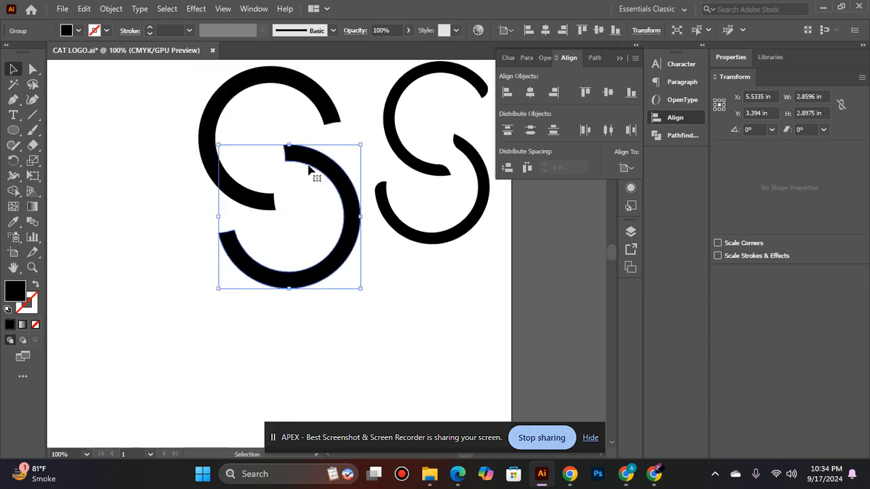
click(33, 70)
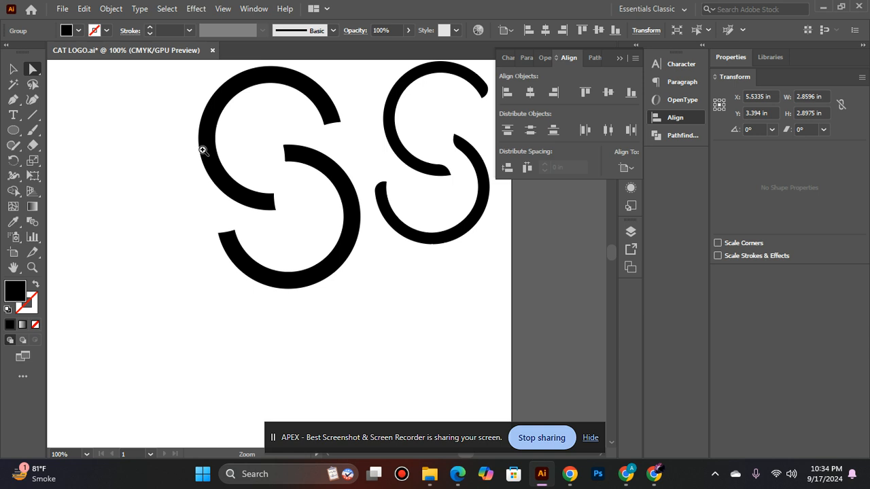
ctrl+click(269, 176)
ctrl+click(359, 227)
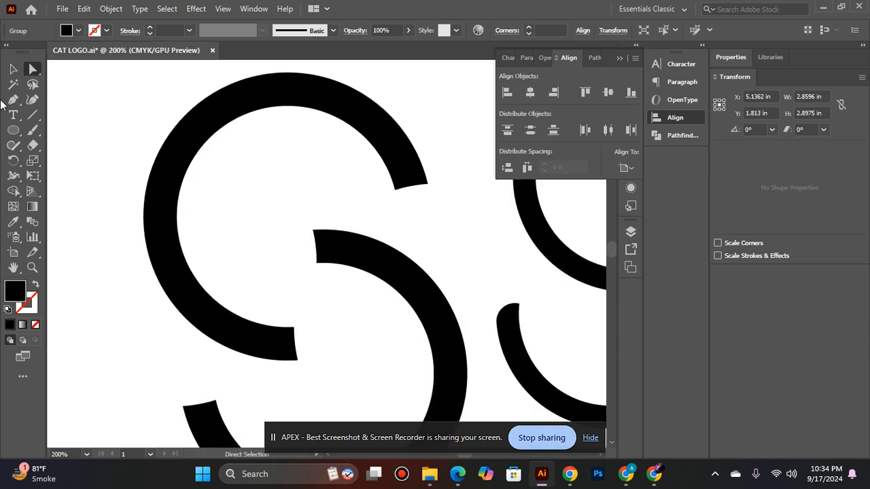
click(13, 69)
click(33, 69)
drag(404, 193, 409, 169)
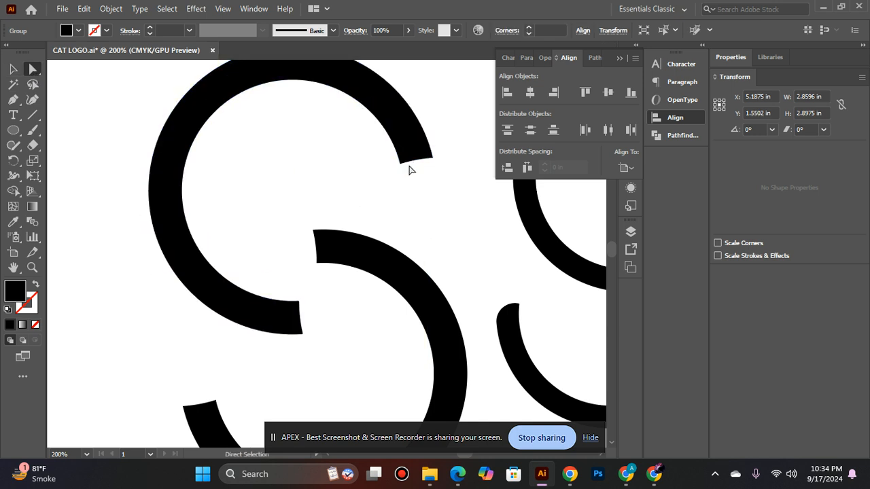
key(ctrl+z)
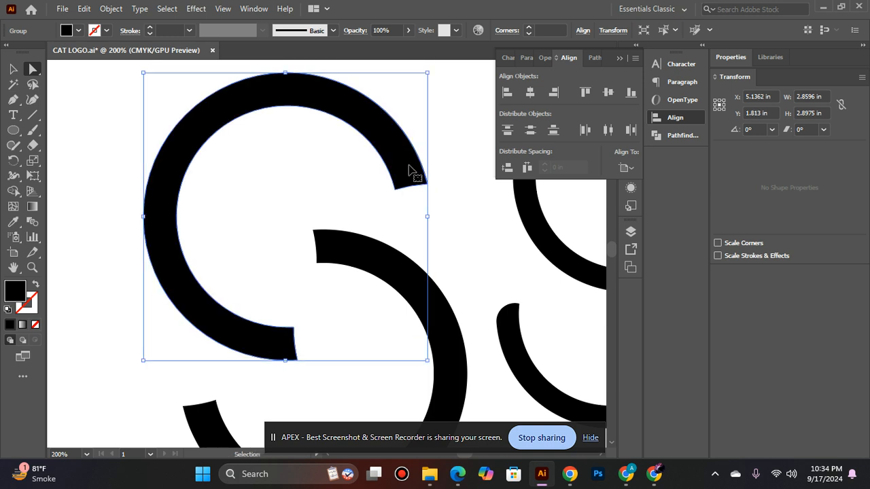
alt+click(338, 283)
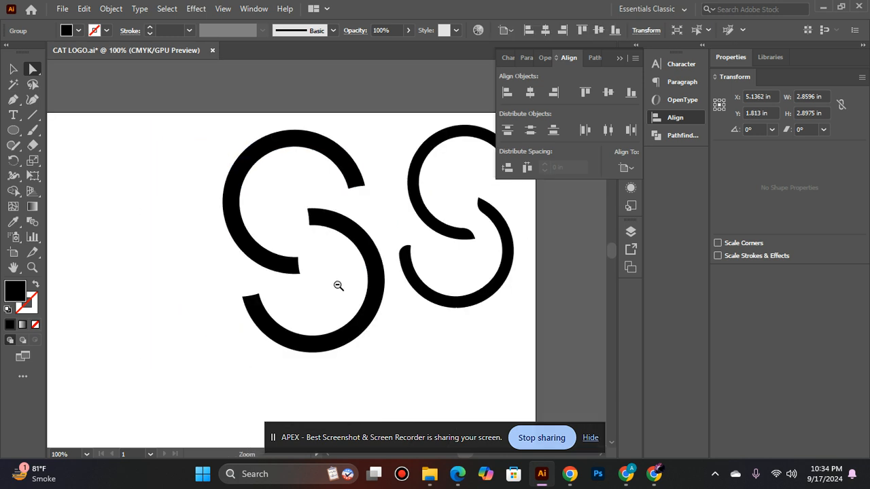
alt+click(339, 285)
click(295, 249)
click(13, 69)
click(299, 239)
double_click(299, 238)
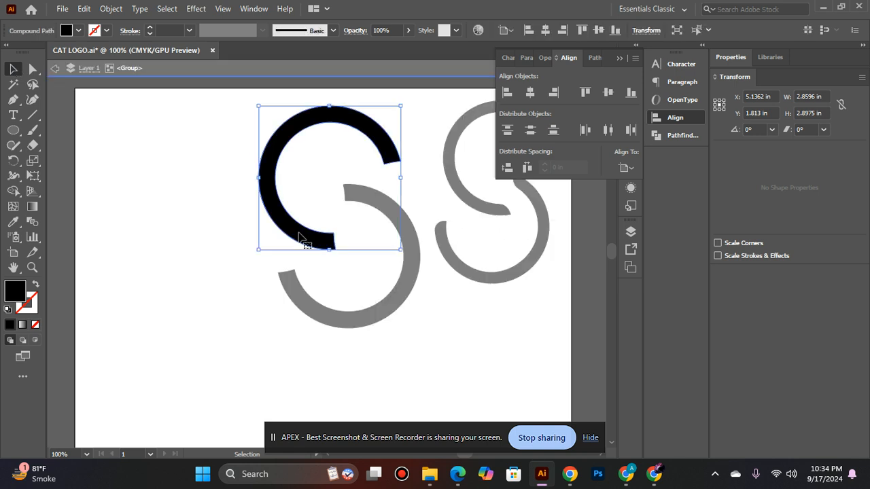
double_click(230, 271)
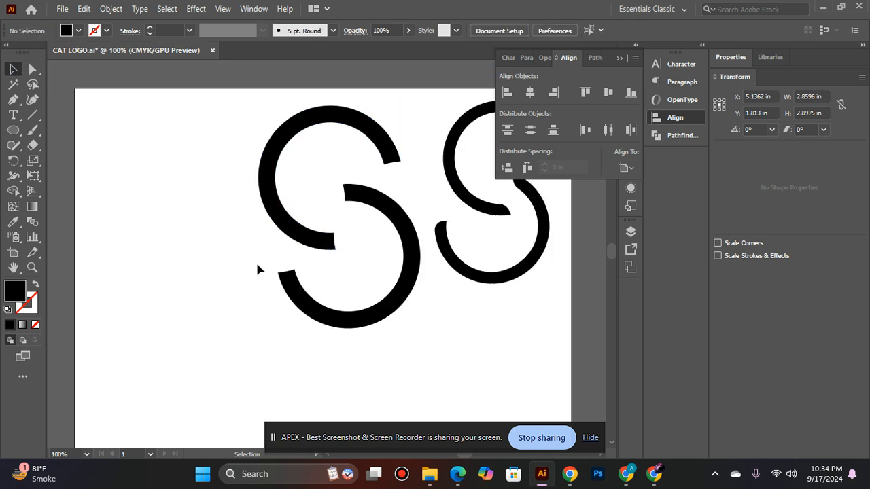
Move the lower arc slightly down and left, to about X 5.40 in, Y 3.71 in
ctrl+click(317, 240)
drag(363, 213, 240, 225)
drag(313, 224, 307, 249)
alt+scroll(286, 271, down, 1)
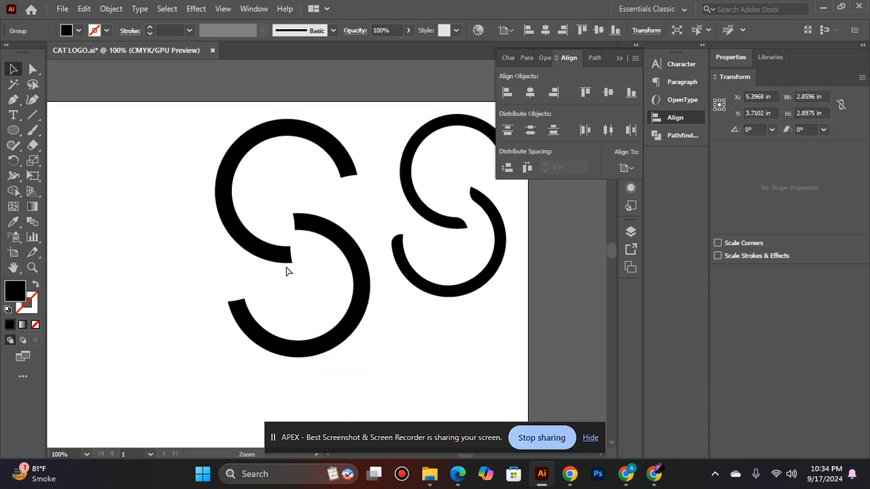
alt+scroll(373, 227, down, 1)
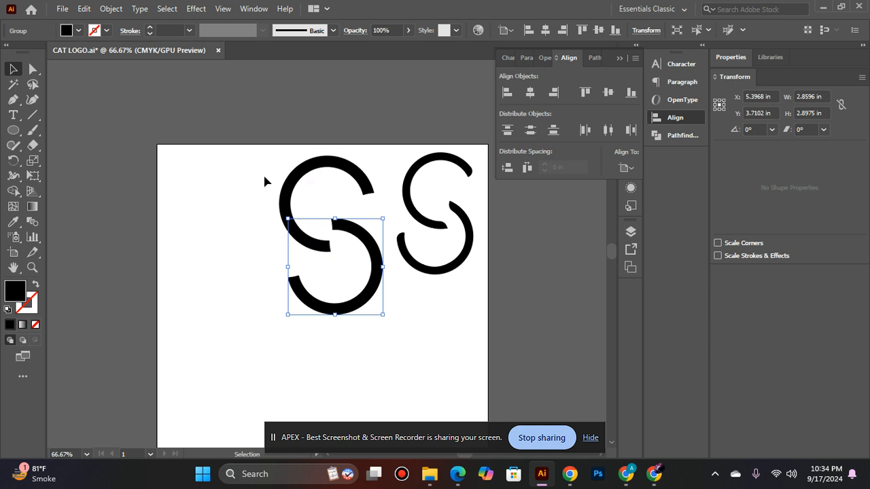
Undo the lower arc's last move, then reposition it slightly lower at about X 5.42 in, Y 3.72 in
click(32, 69)
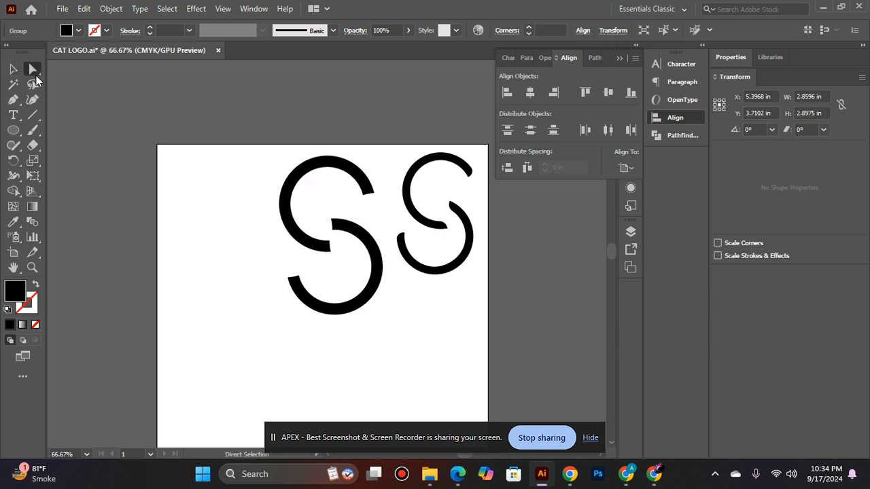
key(Return)
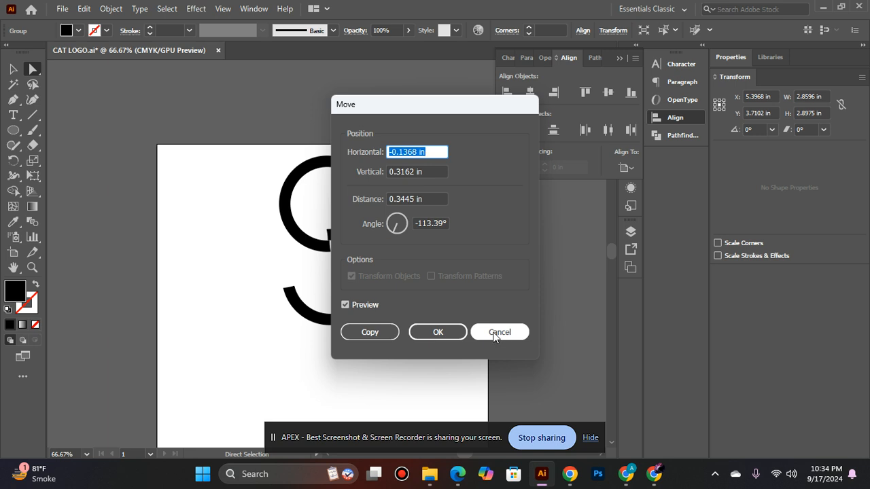
click(494, 334)
key(ctrl+z)
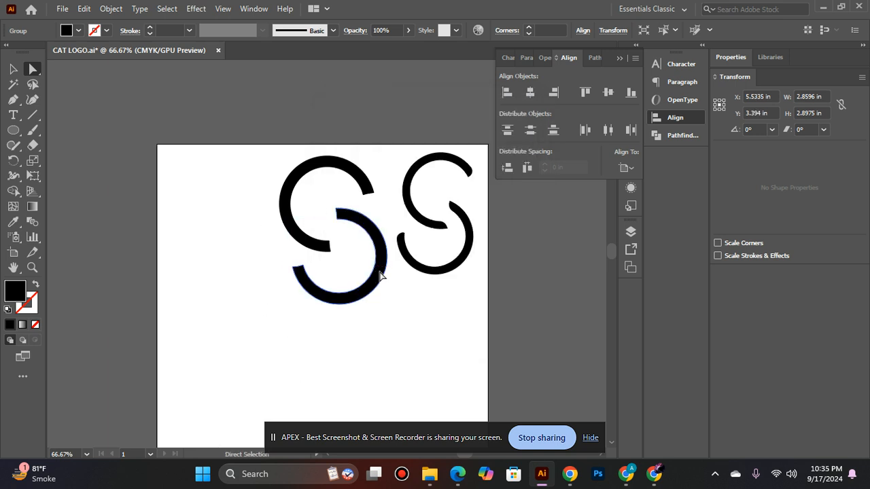
drag(377, 277, 377, 286)
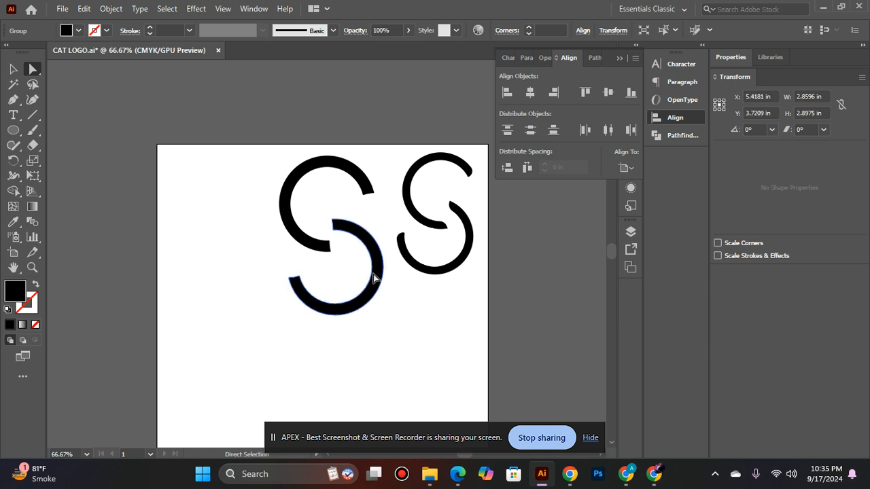
Nudge the upper arc slightly right and down, to about X 5.22 in, Y 1.90 in
click(361, 174)
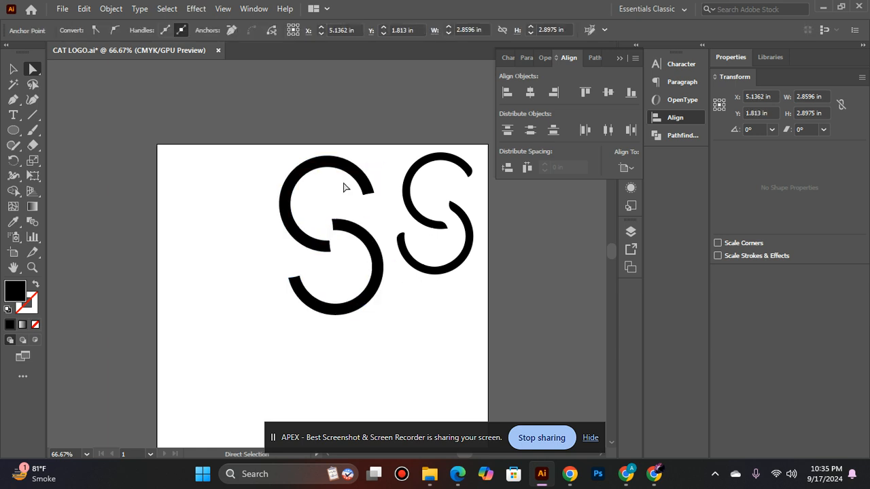
click(367, 187)
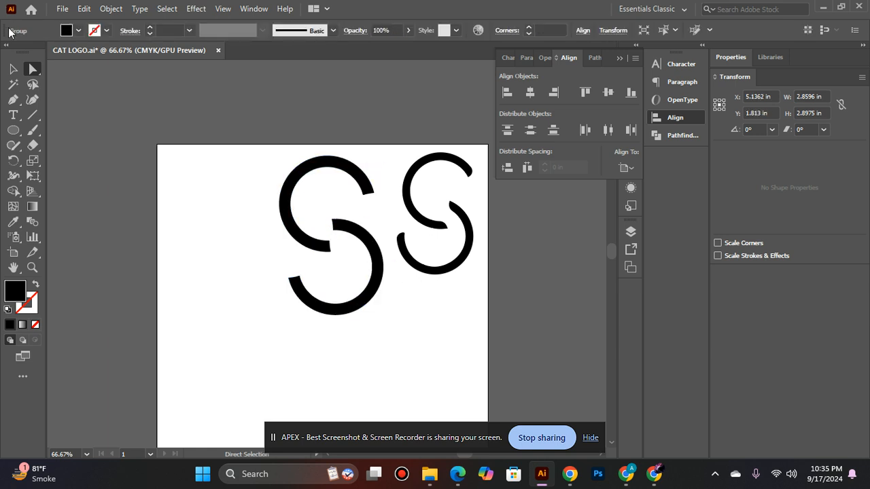
click(12, 72)
key(Up)
key(Up)
key(Up)
key(Up)
key(Up)
key(Right)
key(Right)
key(Right)
key(Right)
key(Right)
key(Right)
key(Right)
key(Right)
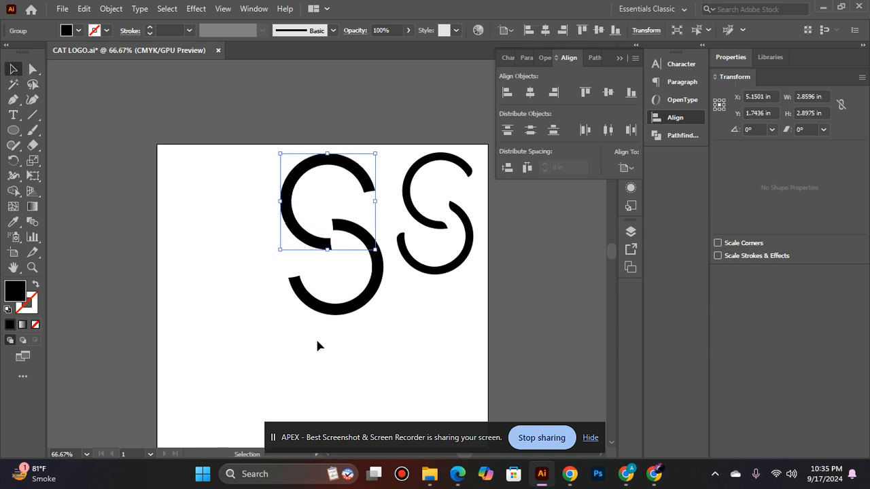
key(Left)
key(Down)
key(Down)
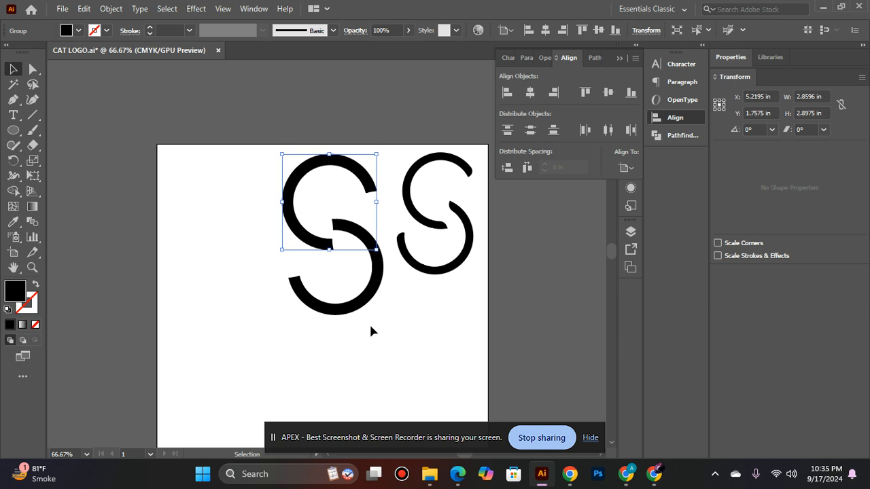
key(Down)
key(Down)
key(Down)
key(Down)
key(Down)
key(Down)
key(Down)
key(Down)
key(Down)
key(Down)
key(Down)
key(Down)
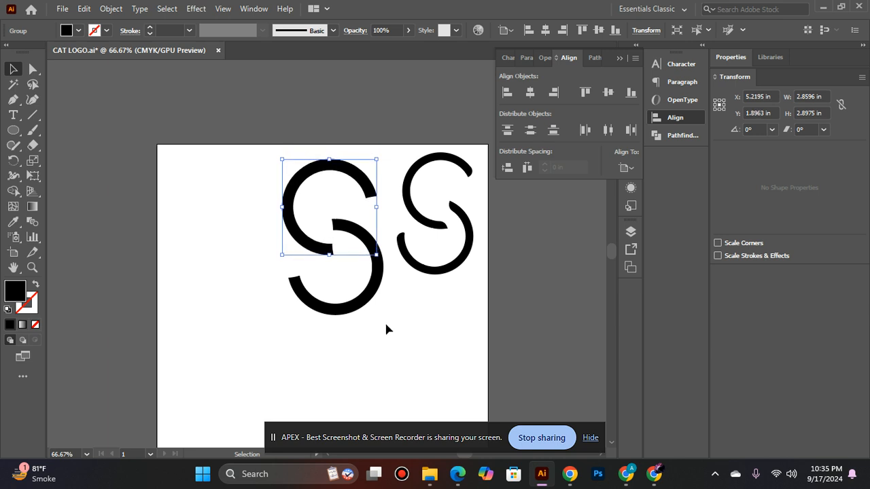
click(385, 321)
Rotate the lower arc clockwise in two small turns, about 17° in total
click(308, 314)
drag(282, 321, 275, 307)
click(293, 331)
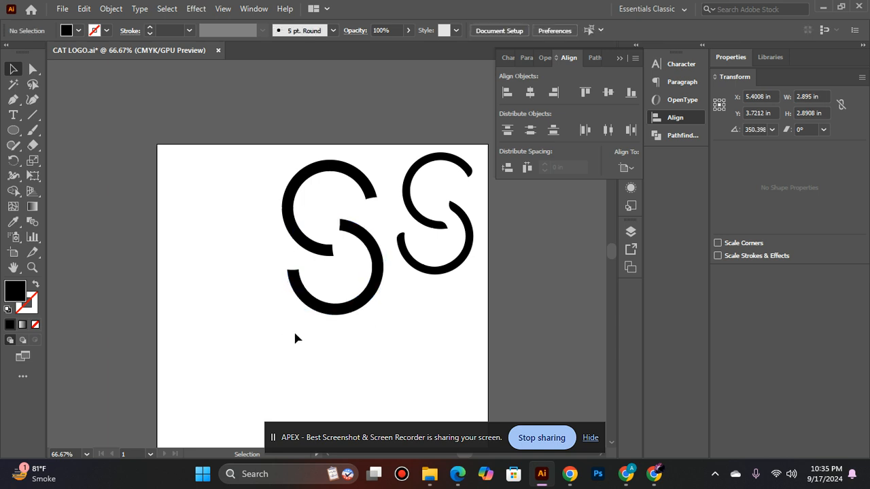
click(373, 257)
drag(274, 312, 272, 303)
click(396, 328)
Select the upper and lower arcs and group them into one S shape
click(325, 253)
shift+click(373, 273)
key(ctrl+g)
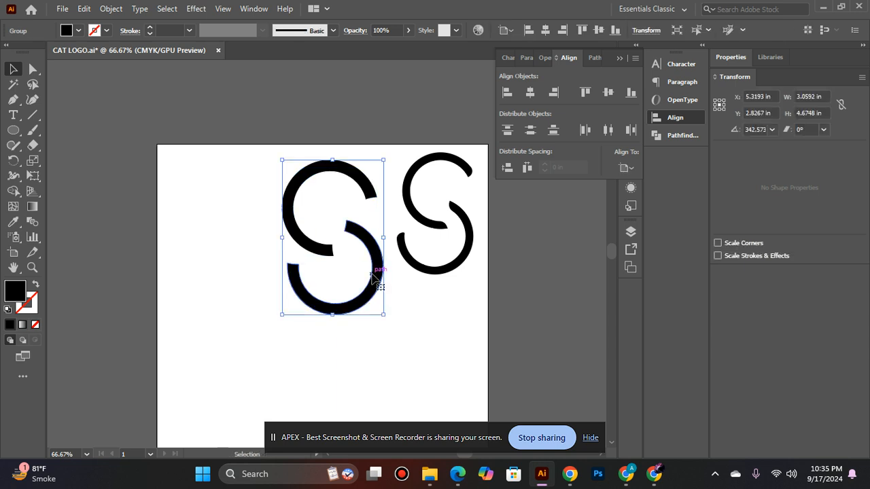
Rotate the grouped S about 10° clockwise and move it down toward the middle of the artboard
drag(390, 158, 398, 181)
drag(373, 250, 346, 287)
Ungroup the S shape and select only its upper arc
right_click(367, 262)
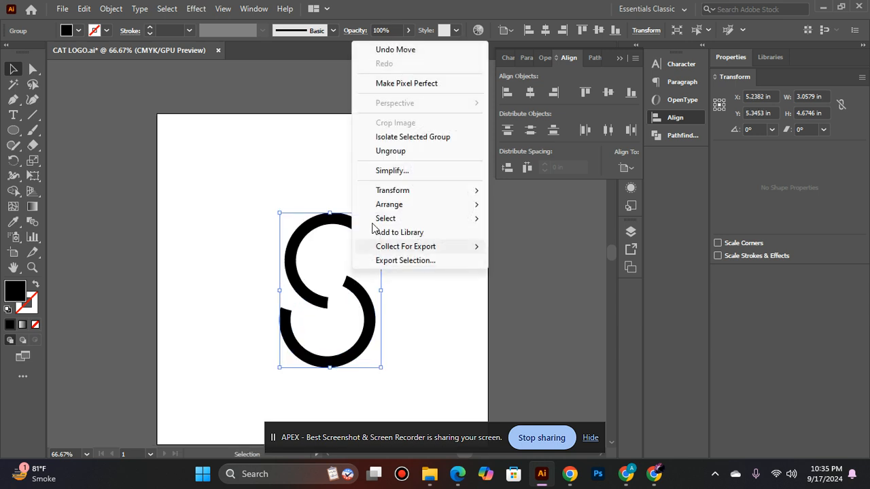
click(386, 150)
click(430, 387)
click(379, 246)
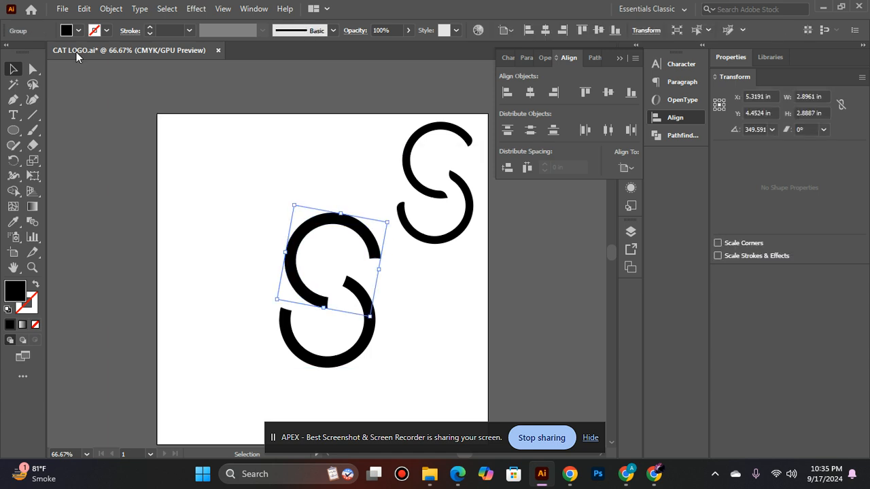
click(32, 70)
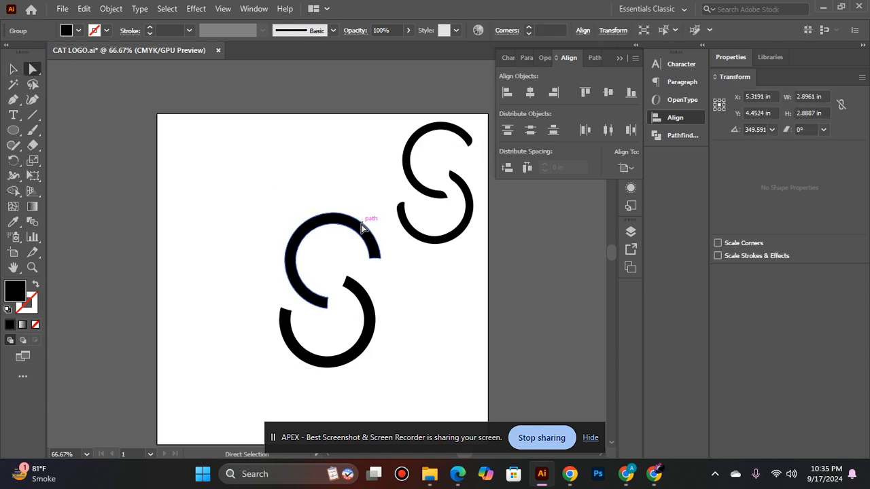
click(13, 68)
Select both arcs of the new S and group them again
click(194, 183)
drag(184, 178, 388, 375)
key(ctrl+g)
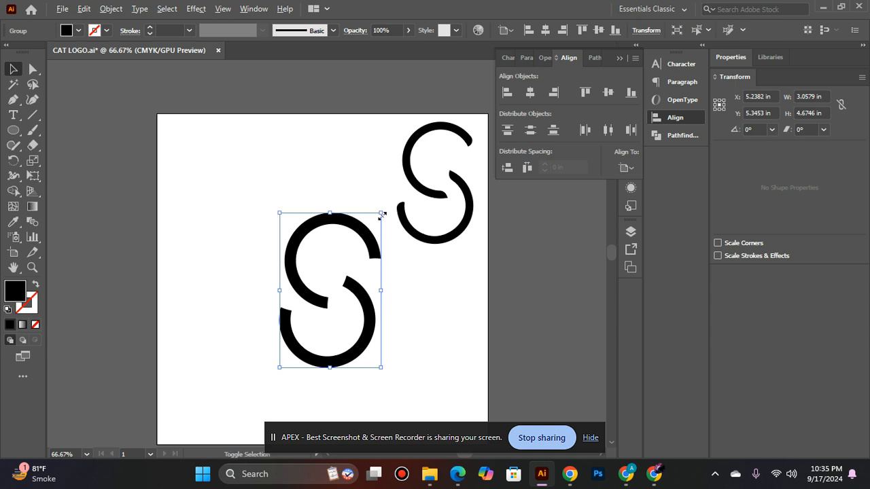
Scale the grouped S down to about 80% and move it slightly up and left on the artboard
drag(382, 216, 372, 229)
click(417, 263)
drag(362, 310, 359, 310)
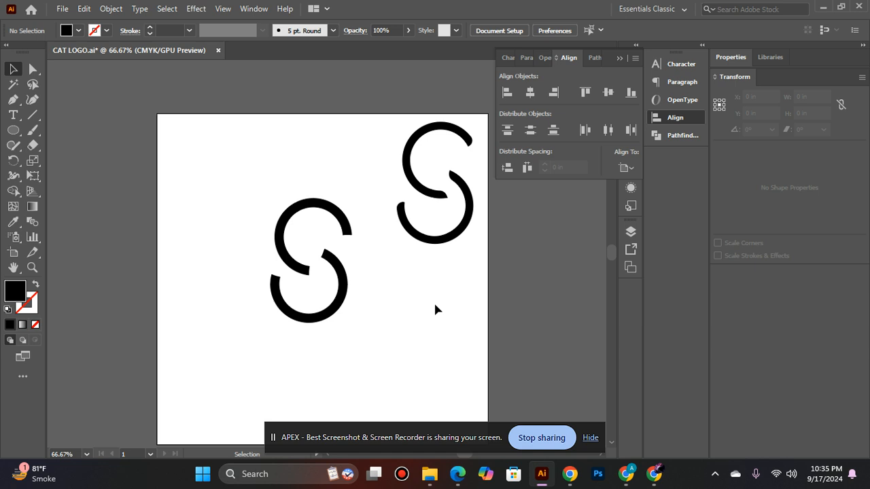